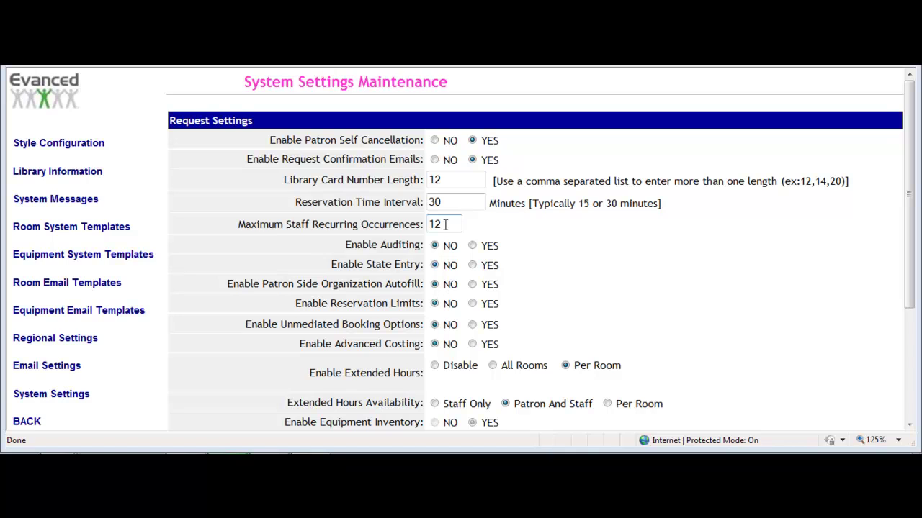
Set the maximum staff recurring occurrences to 24 and change it back to 12.
{"action": "left_click_drag", "start_coordinate": [445, 225], "coordinate": [430, 224]}
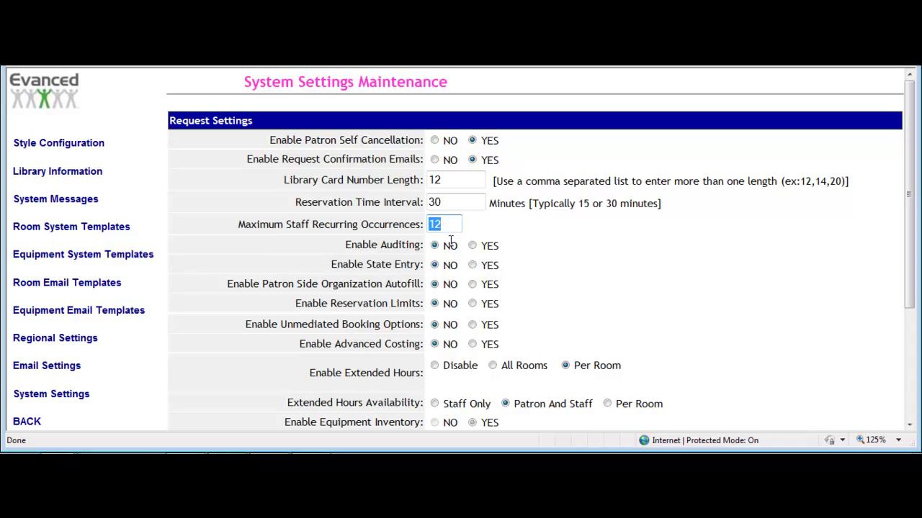
{"action": "type", "text": "24"}
{"action": "key", "text": "BackSpace"}
{"action": "key", "text": "BackSpace"}
{"action": "type", "text": "12"}
Enable auditing, and switch patron side organization autofill on and back off.
{"action": "mouse_move", "coordinate": [421, 248]}
{"action": "left_click", "coordinate": [471, 247]}
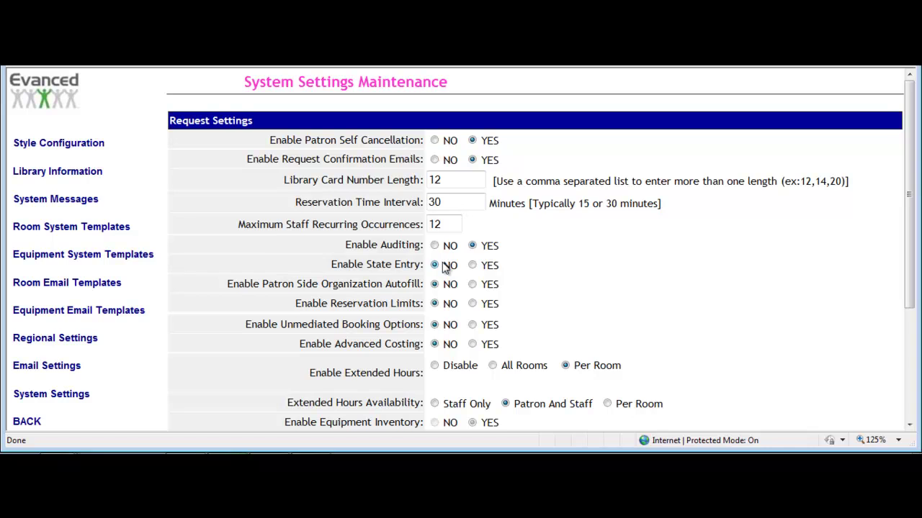
{"action": "mouse_move", "coordinate": [245, 292]}
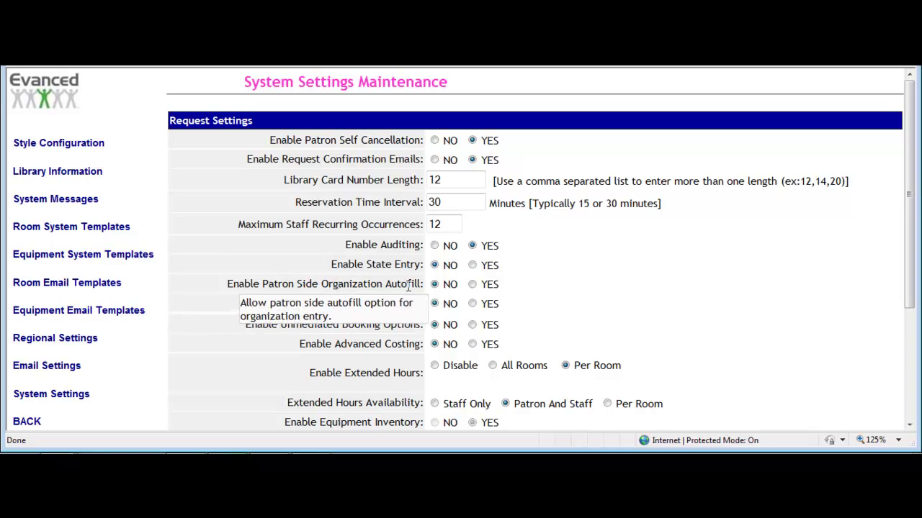
{"action": "left_click", "coordinate": [472, 285]}
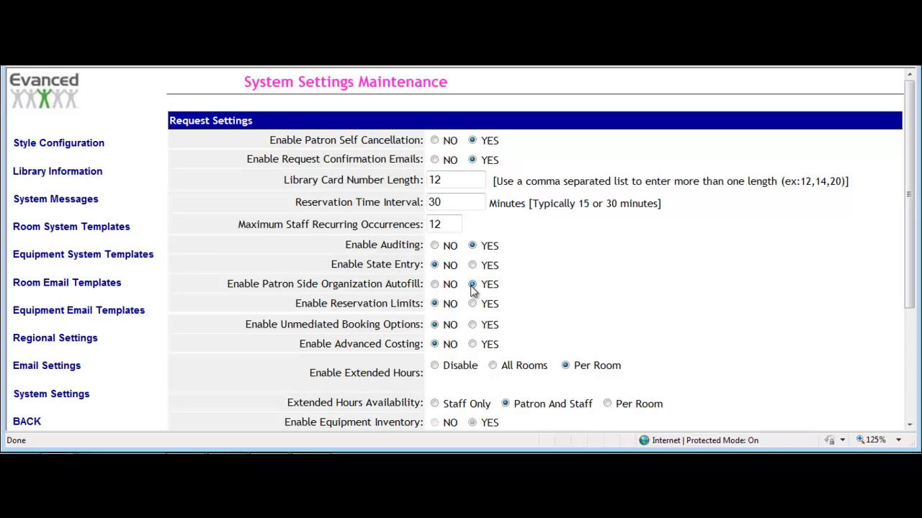
{"action": "left_click", "coordinate": [435, 285]}
Enable reservation limits and accept the notice about updating all rooms within the branch.
{"action": "scroll", "coordinate": [442, 315], "scroll_direction": "down", "scroll_amount": 1}
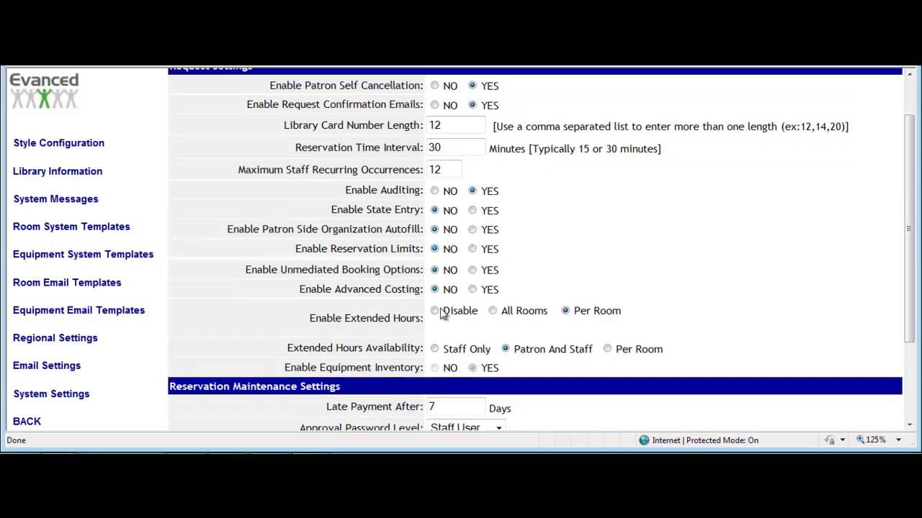
{"action": "mouse_move", "coordinate": [411, 250]}
{"action": "left_click", "coordinate": [472, 249]}
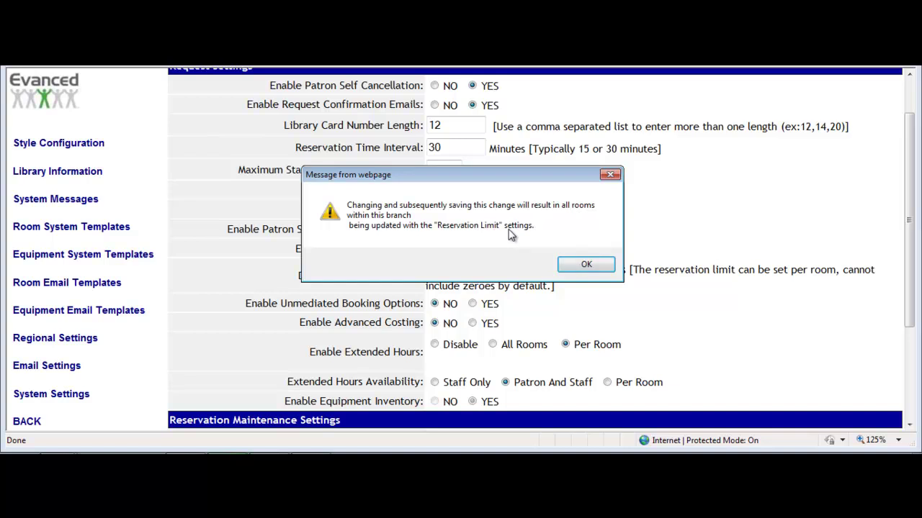
{"action": "left_click", "coordinate": [585, 265]}
Set the default reservation limit to 15 reservations, keeping the 30-day period.
{"action": "mouse_move", "coordinate": [359, 276]}
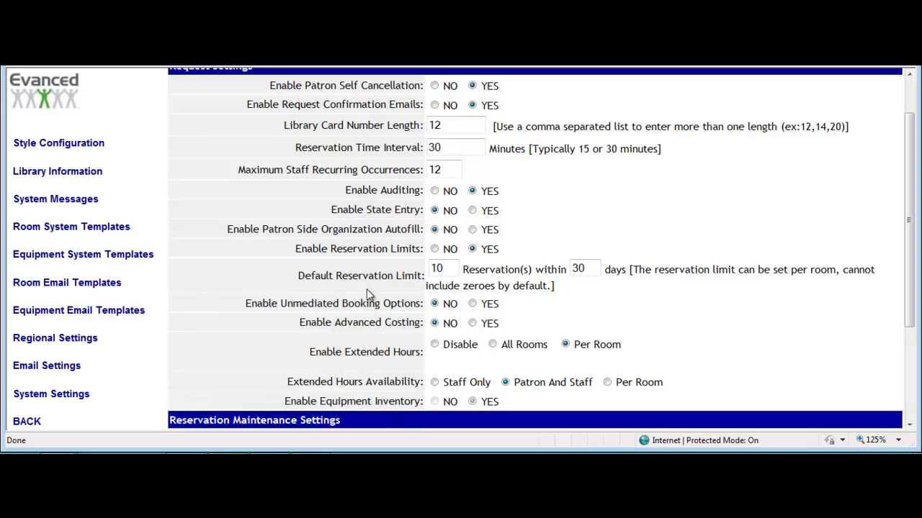
{"action": "mouse_move", "coordinate": [416, 283]}
{"action": "mouse_move", "coordinate": [302, 271]}
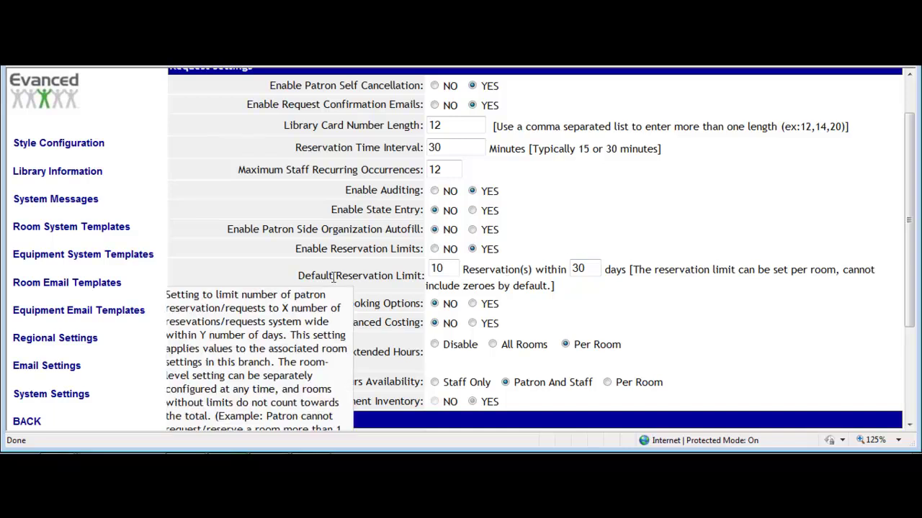
{"action": "double_click", "coordinate": [436, 269]}
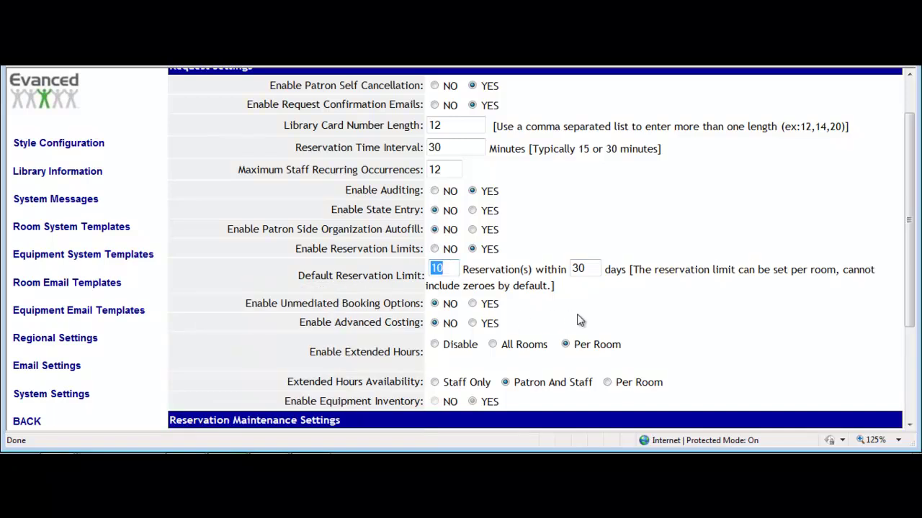
{"action": "type", "text": "15"}
{"action": "left_click", "coordinate": [588, 268]}
{"action": "left_click", "coordinate": [587, 269]}
Enable unmediated booking options, and disable extended hours for all rooms in the branch, accepting the notice.
{"action": "scroll", "coordinate": [603, 292], "scroll_direction": "down", "scroll_amount": 1}
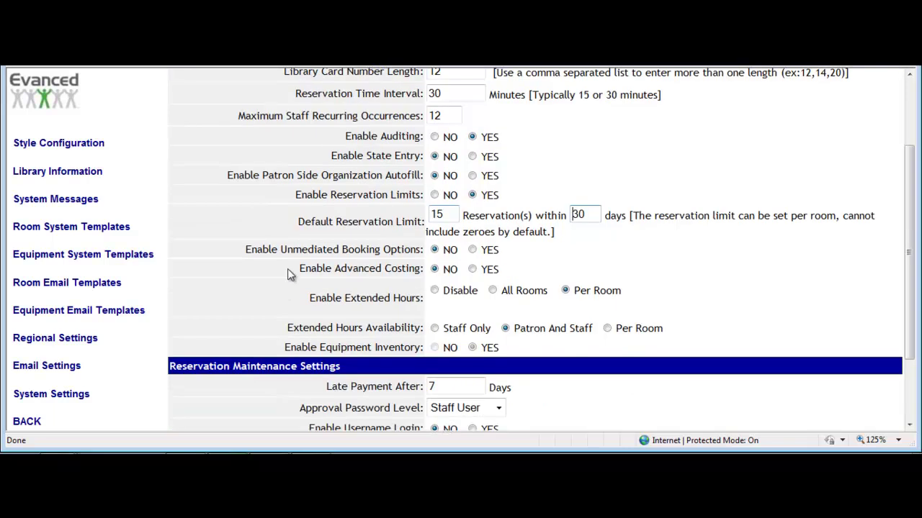
{"action": "left_click", "coordinate": [262, 255]}
{"action": "left_click", "coordinate": [434, 252]}
{"action": "left_click", "coordinate": [471, 251]}
{"action": "mouse_move", "coordinate": [396, 302]}
{"action": "left_click", "coordinate": [434, 291]}
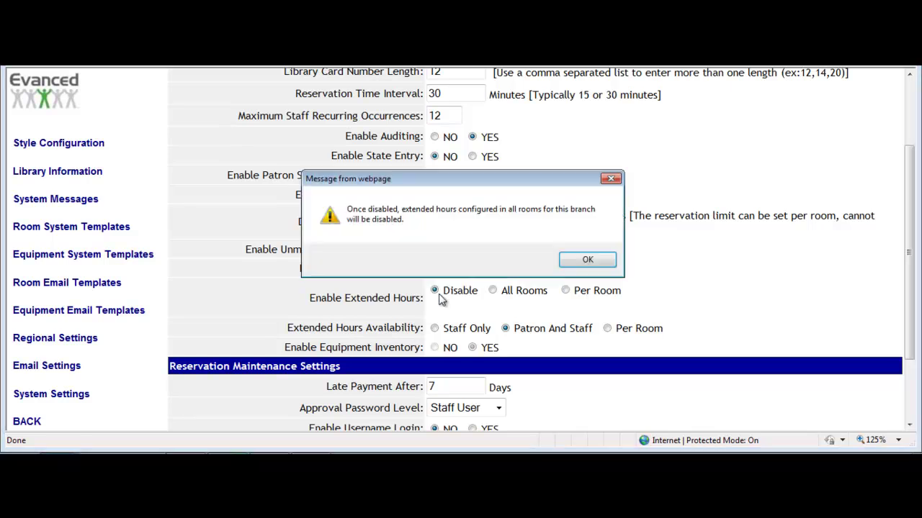
{"action": "left_click", "coordinate": [585, 260]}
Review the extended hours availability, equipment inventory and late payment settings, and the available approval password levels.
{"action": "mouse_move", "coordinate": [377, 332]}
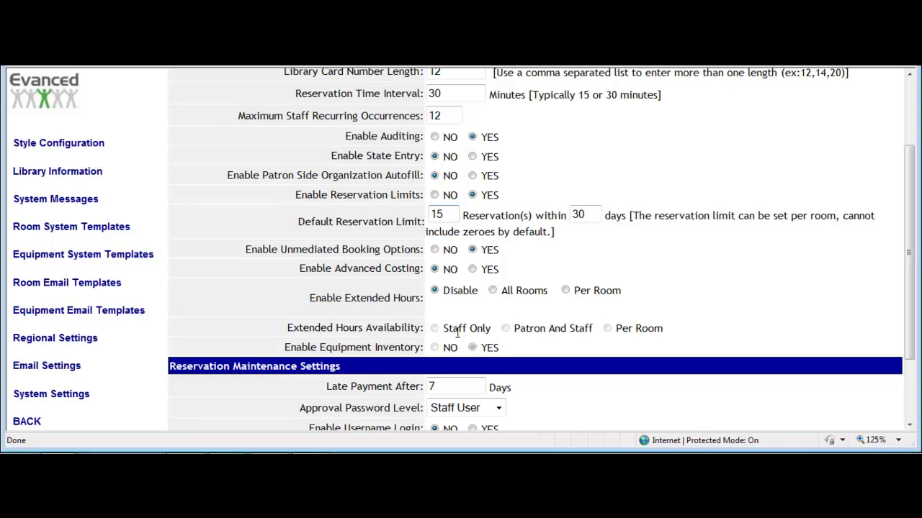
{"action": "scroll", "coordinate": [282, 292], "scroll_direction": "down", "scroll_amount": 2}
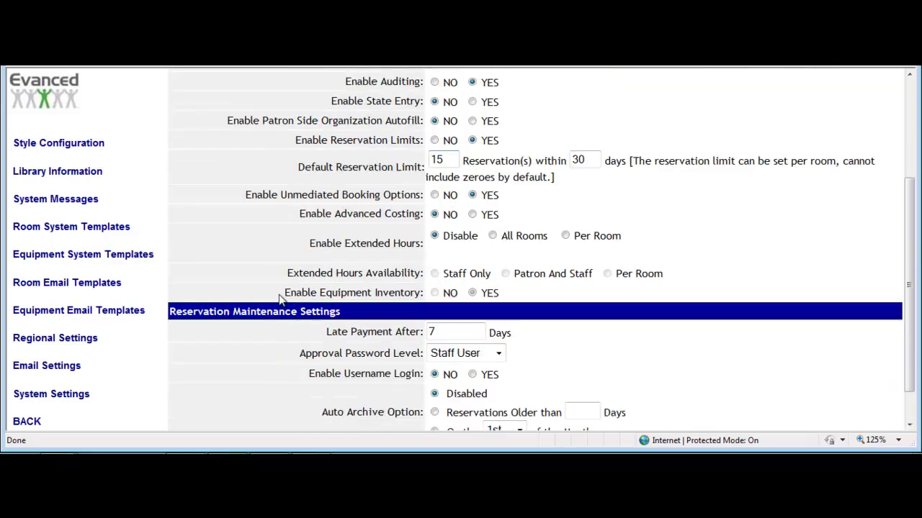
{"action": "mouse_move", "coordinate": [404, 290]}
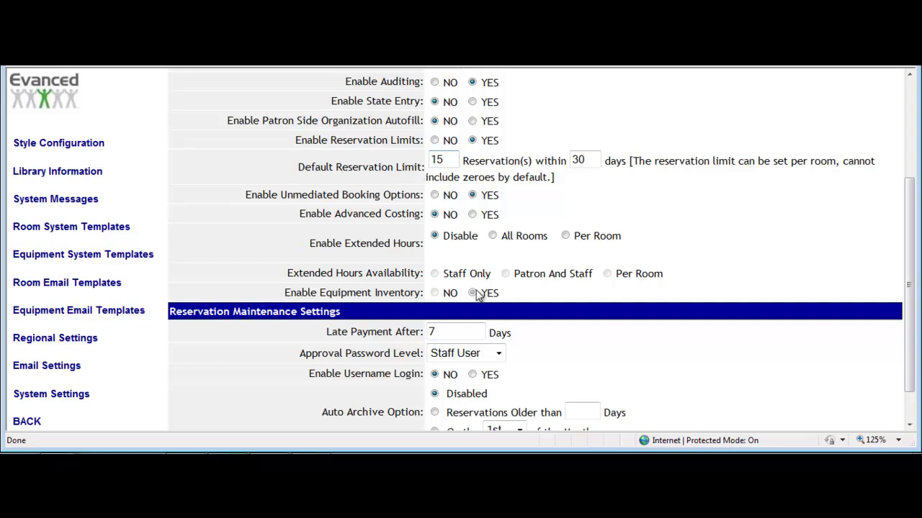
{"action": "scroll", "coordinate": [476, 297], "scroll_direction": "down", "scroll_amount": 1}
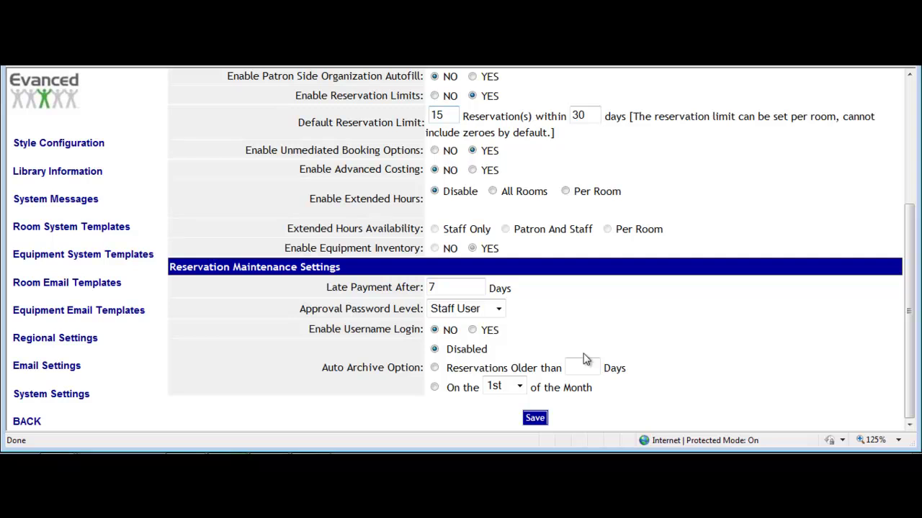
{"action": "mouse_move", "coordinate": [372, 294]}
{"action": "left_click", "coordinate": [499, 311]}
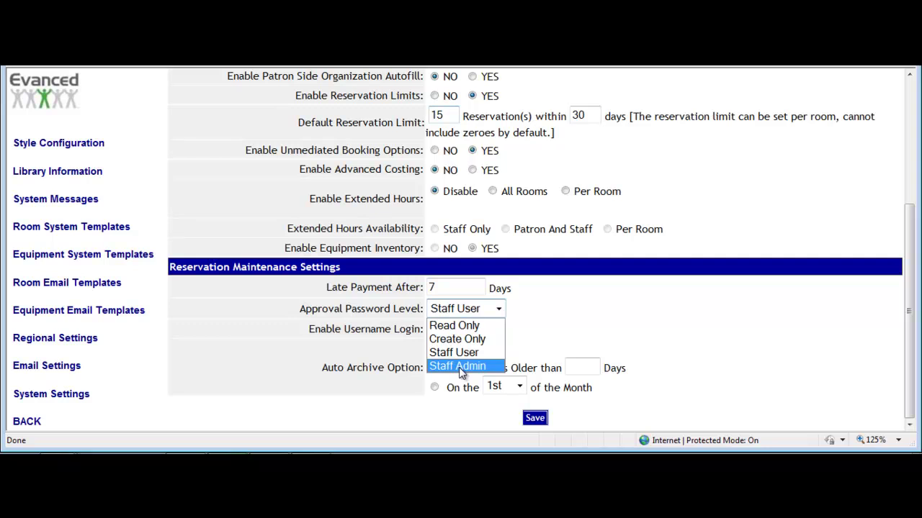
{"action": "left_click", "coordinate": [538, 335]}
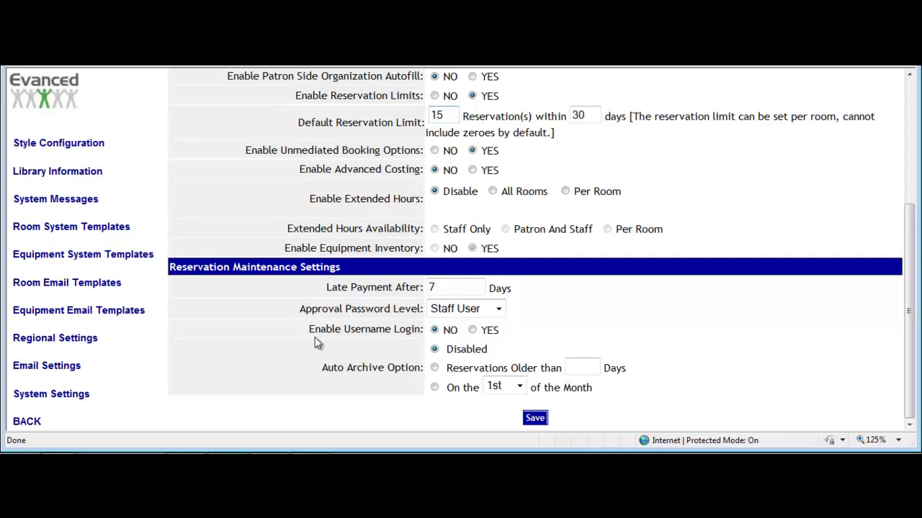
Switch username login on and back off in the reservation maintenance settings.
{"action": "mouse_move", "coordinate": [416, 328]}
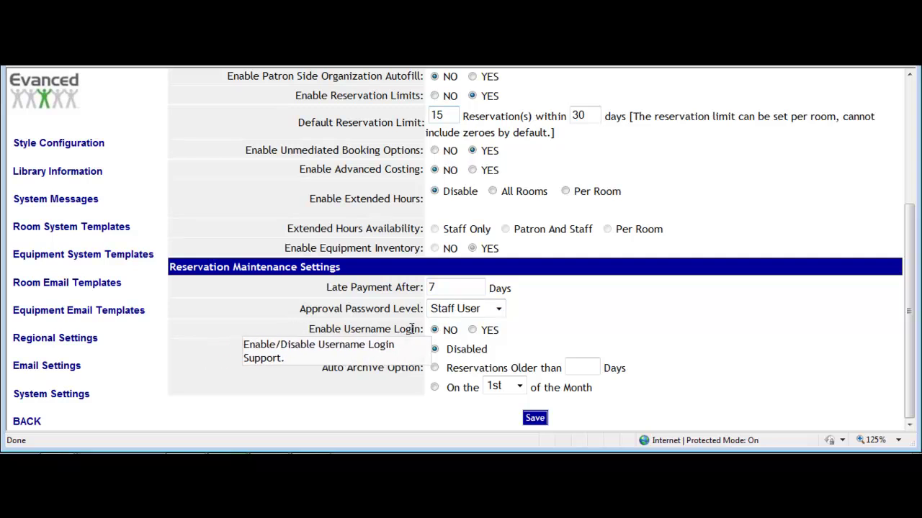
{"action": "left_click", "coordinate": [473, 330]}
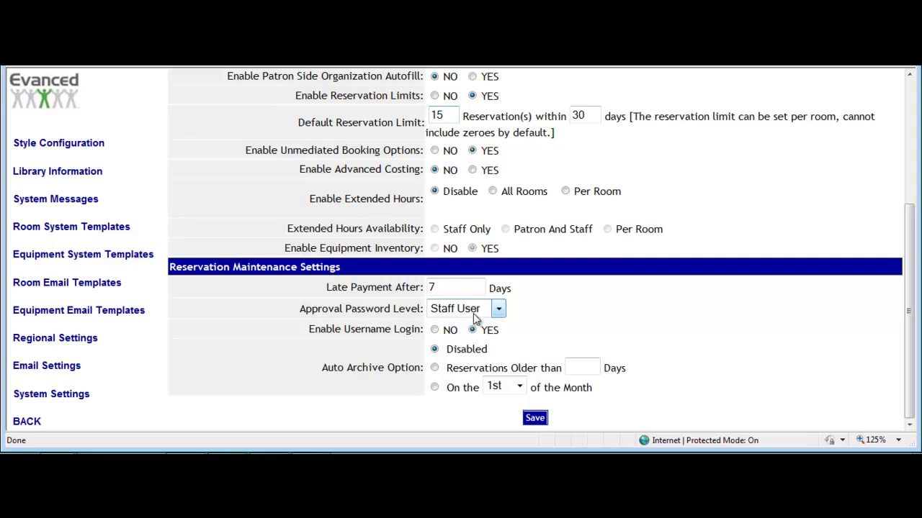
{"action": "left_click", "coordinate": [435, 331]}
Set auto archiving to reservations older than 15 days.
{"action": "left_click", "coordinate": [434, 368]}
{"action": "left_click", "coordinate": [586, 368]}
{"action": "type", "text": "15"}
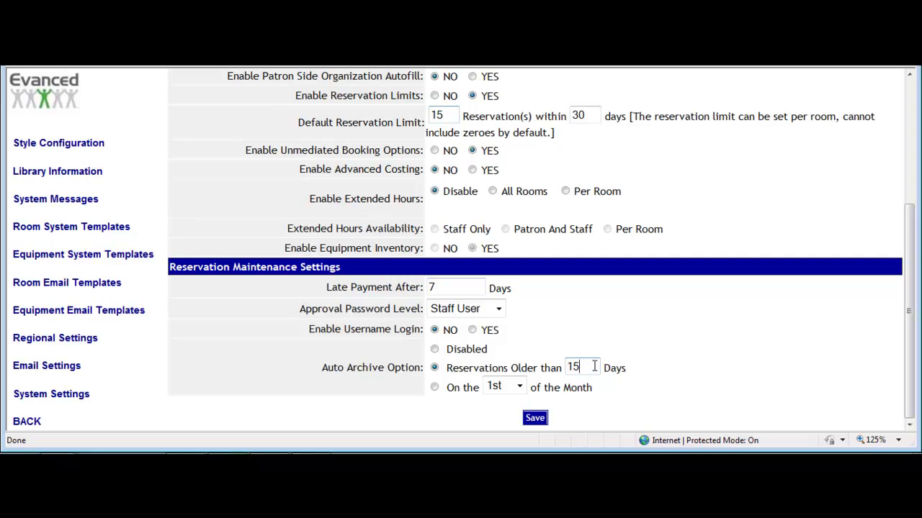
Try auto archiving on a fixed day of the month, check the available days, and return to archiving by reservation age.
{"action": "mouse_move", "coordinate": [425, 368]}
{"action": "left_click", "coordinate": [434, 389]}
{"action": "left_click", "coordinate": [515, 389]}
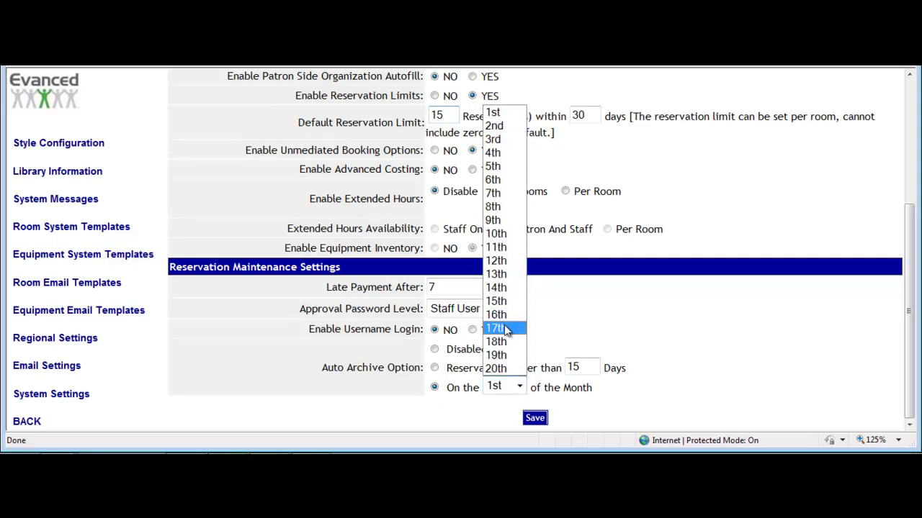
{"action": "left_click", "coordinate": [470, 369]}
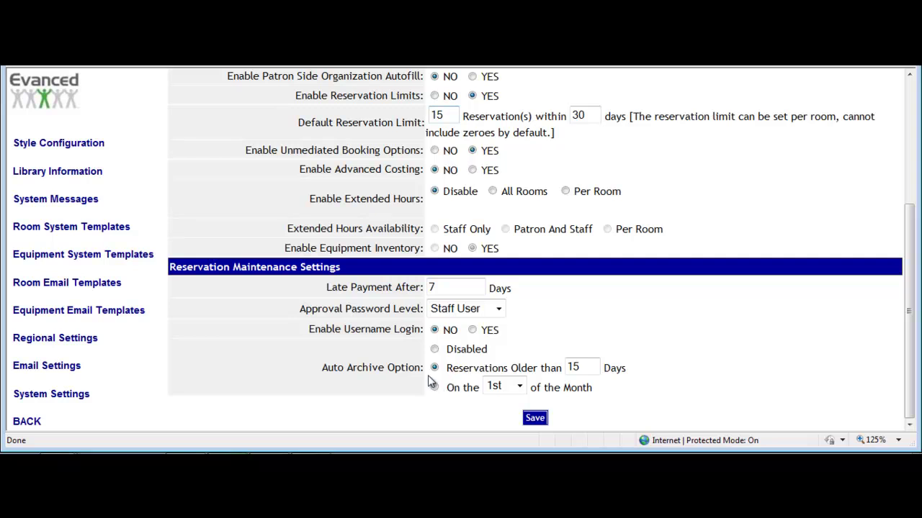
Save the system settings and return to the Room Reservation Maintenance home page.
{"action": "scroll", "coordinate": [392, 358], "scroll_direction": "up", "scroll_amount": 4}
{"action": "scroll", "coordinate": [389, 351], "scroll_direction": "up", "scroll_amount": 1}
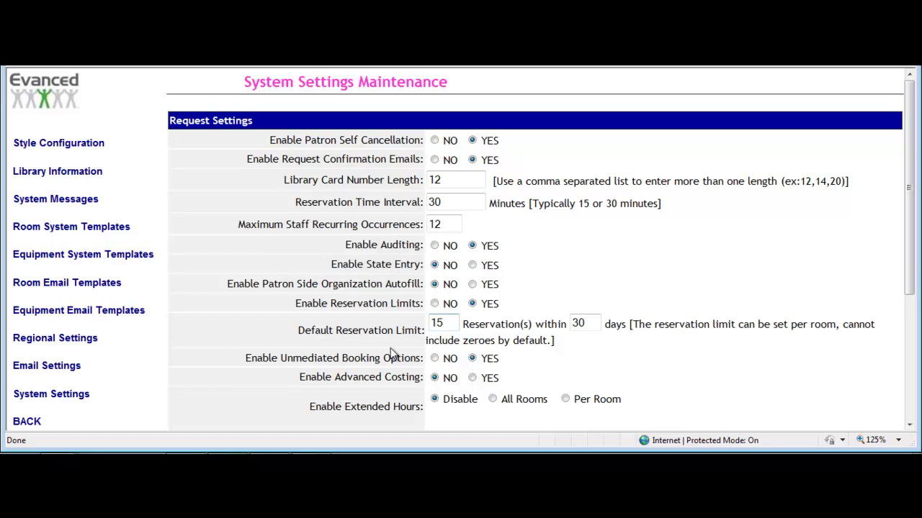
{"action": "scroll", "coordinate": [387, 350], "scroll_direction": "down", "scroll_amount": 5}
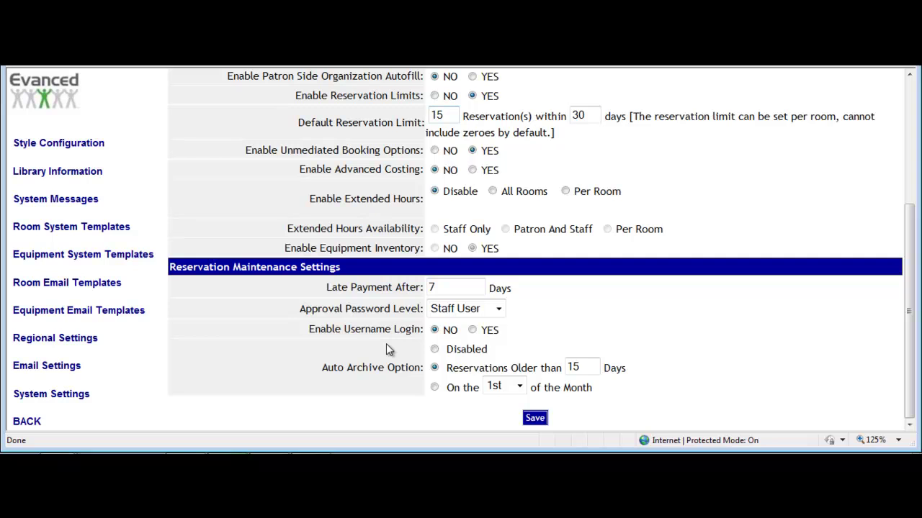
{"action": "scroll", "coordinate": [386, 346], "scroll_direction": "up", "scroll_amount": 5}
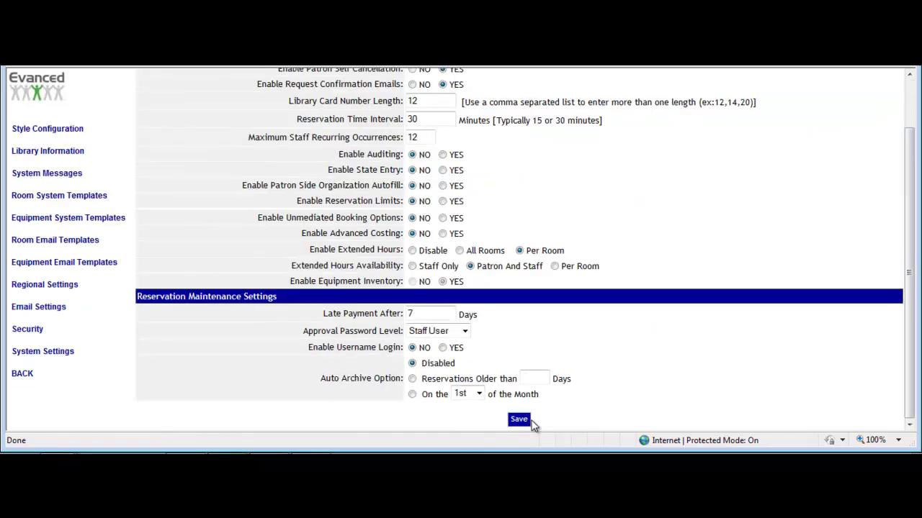
{"action": "left_click", "coordinate": [519, 421]}
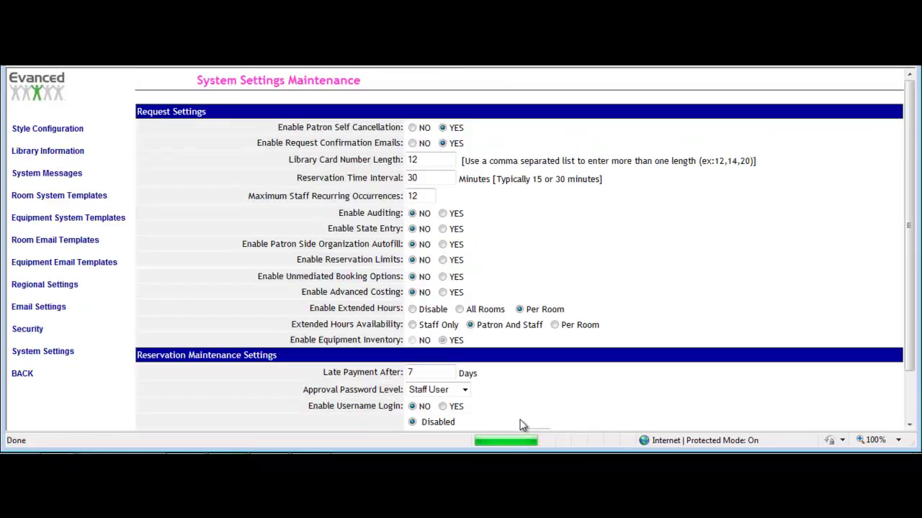
{"action": "left_click", "coordinate": [22, 375]}
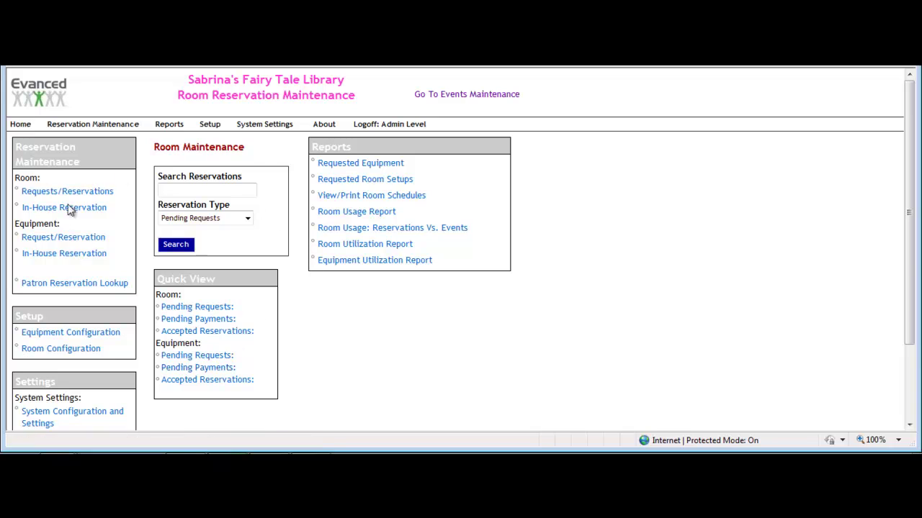